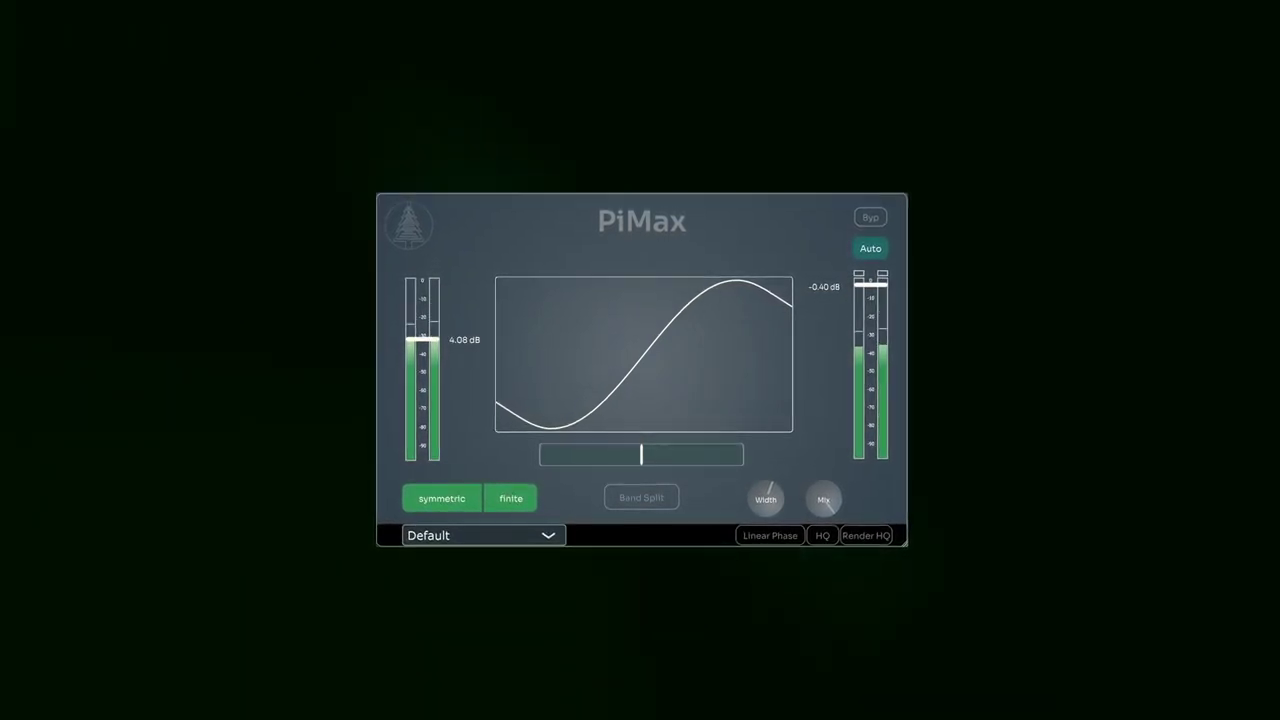
Try asymmetric shaping and the clip and infinite modes, then return to symmetric, finite
{"action": "left_click", "coordinate": [449, 492]}
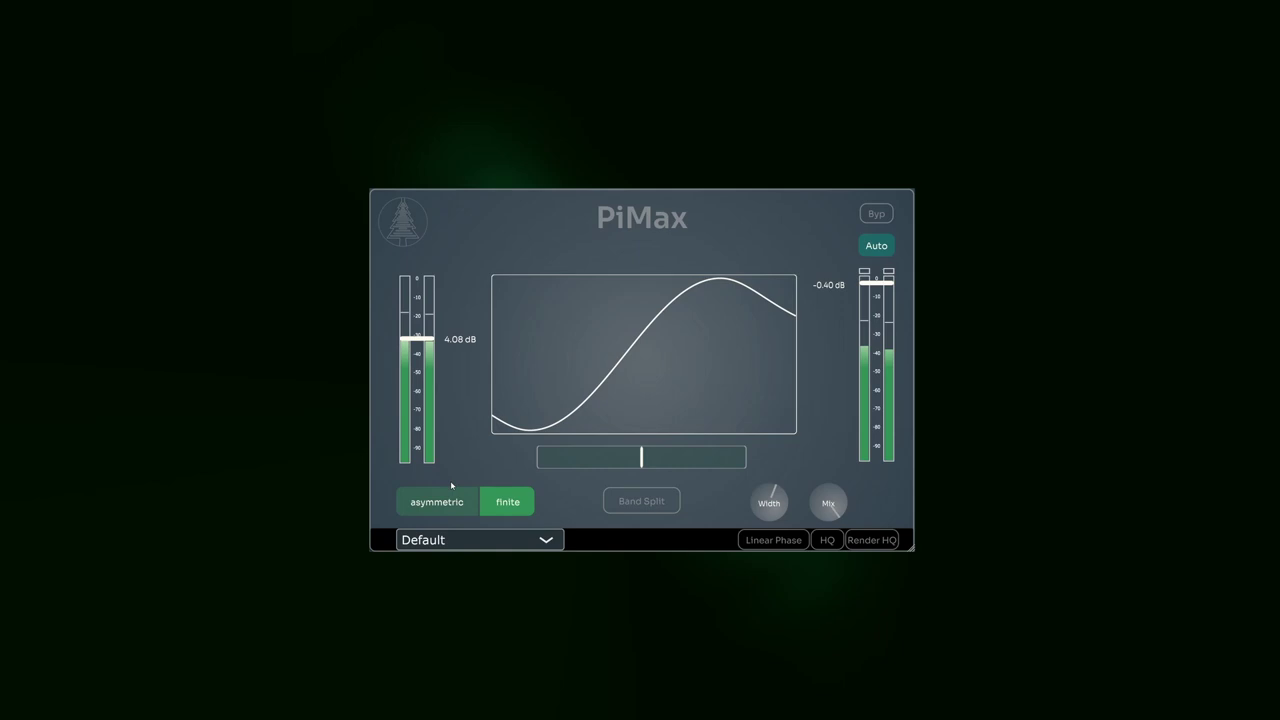
{"action": "left_click", "coordinate": [507, 501]}
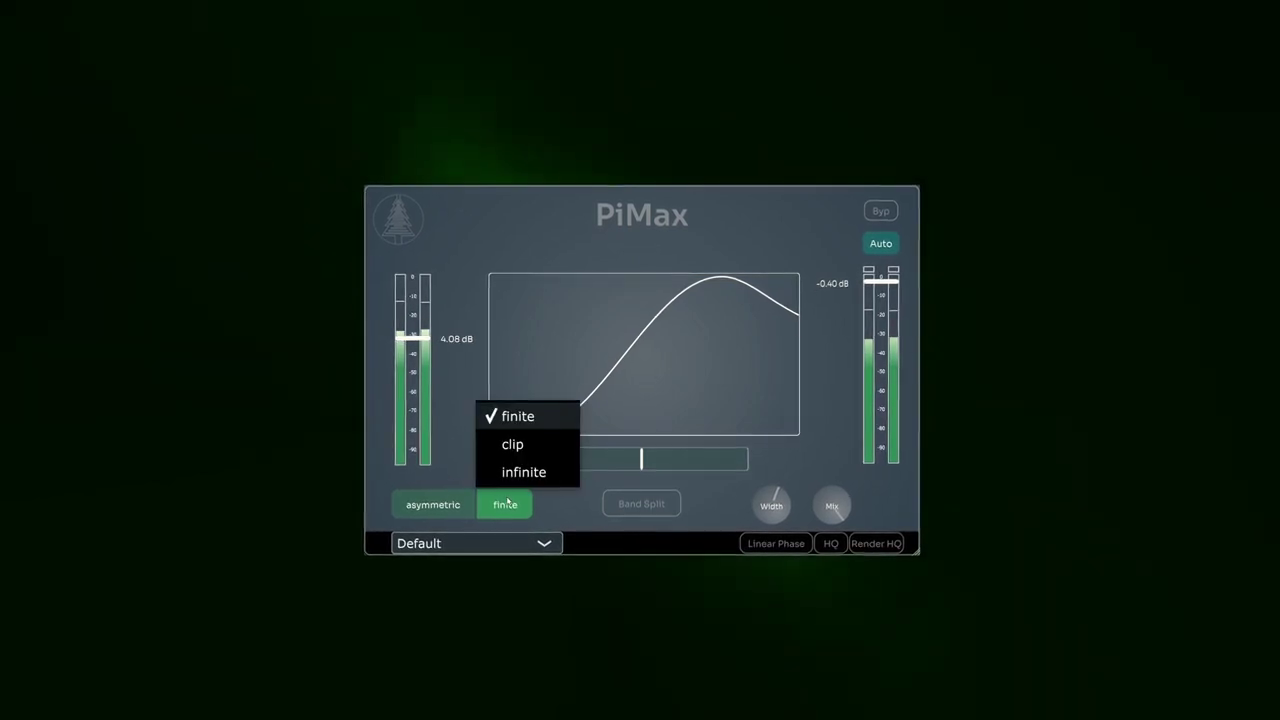
{"action": "left_click", "coordinate": [511, 446]}
{"action": "left_click", "coordinate": [502, 506]}
{"action": "left_click", "coordinate": [518, 474]}
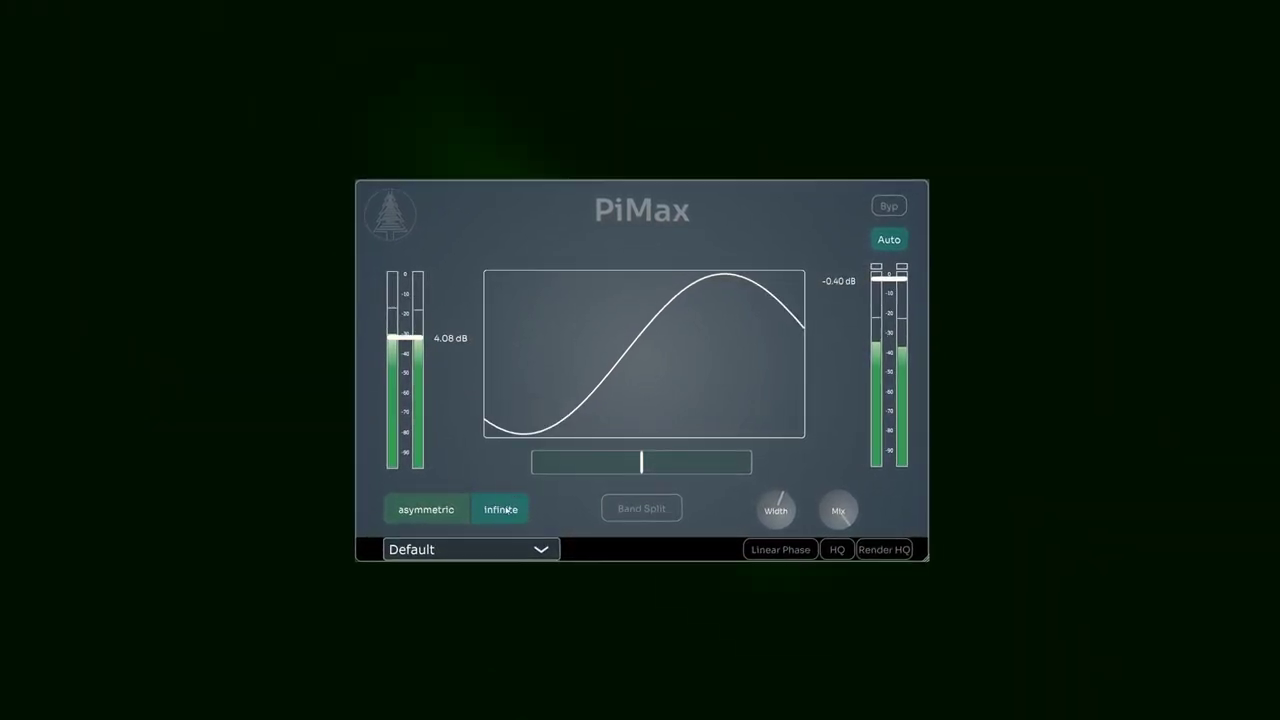
{"action": "left_click", "coordinate": [507, 510]}
{"action": "left_click", "coordinate": [500, 418]}
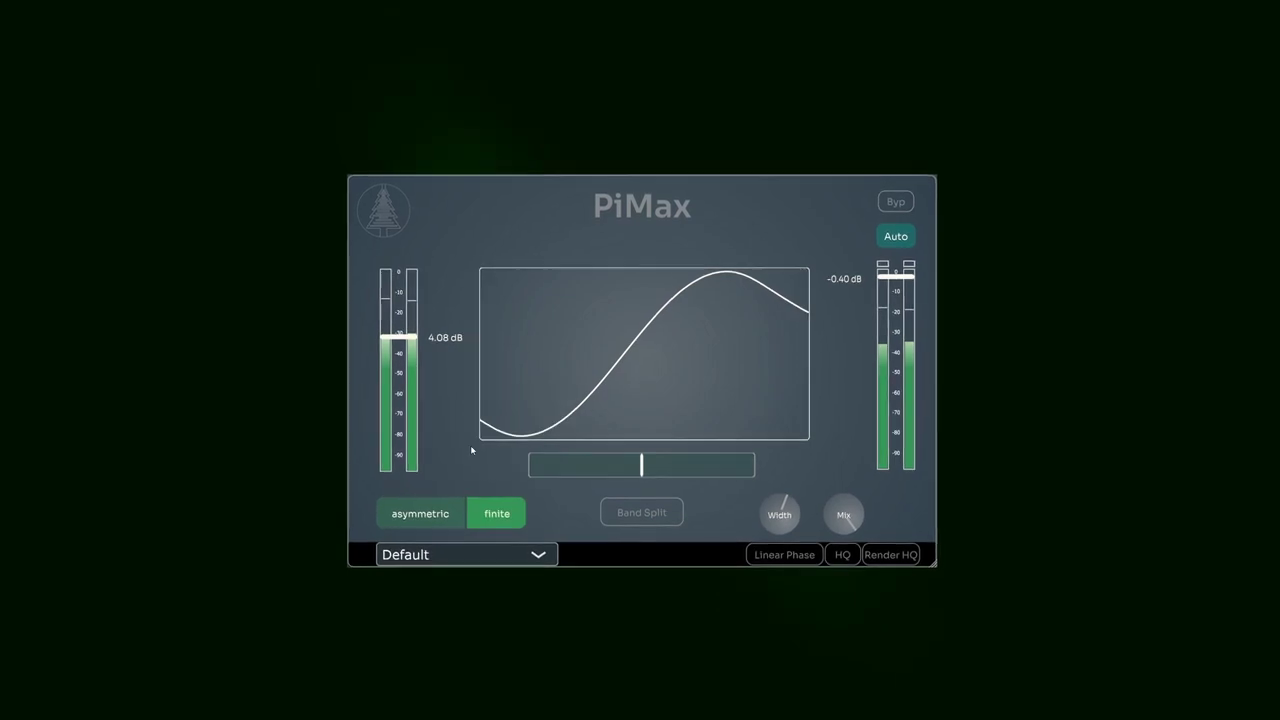
{"action": "left_click", "coordinate": [432, 513]}
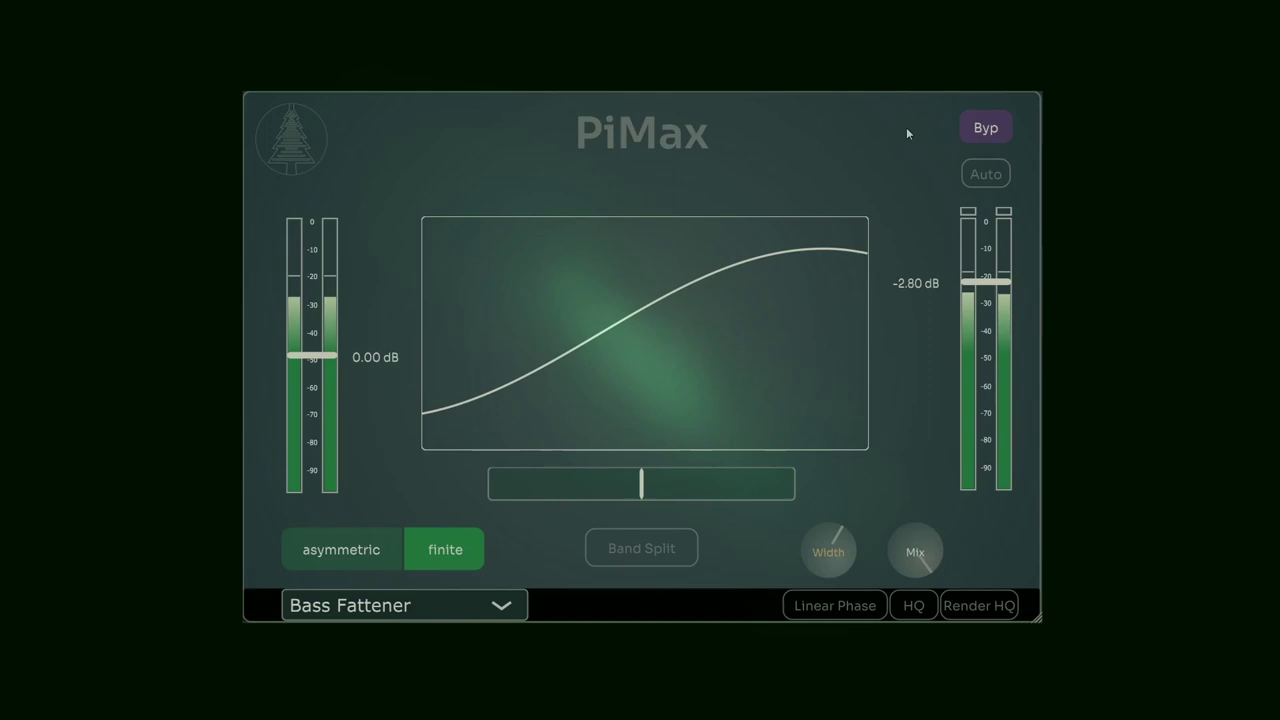
Raise input gain to 4.32 dB and set the curve-shape amount to 100, then about 70
{"action": "left_click_drag", "start_coordinate": [325, 378], "coordinate": [324, 371]}
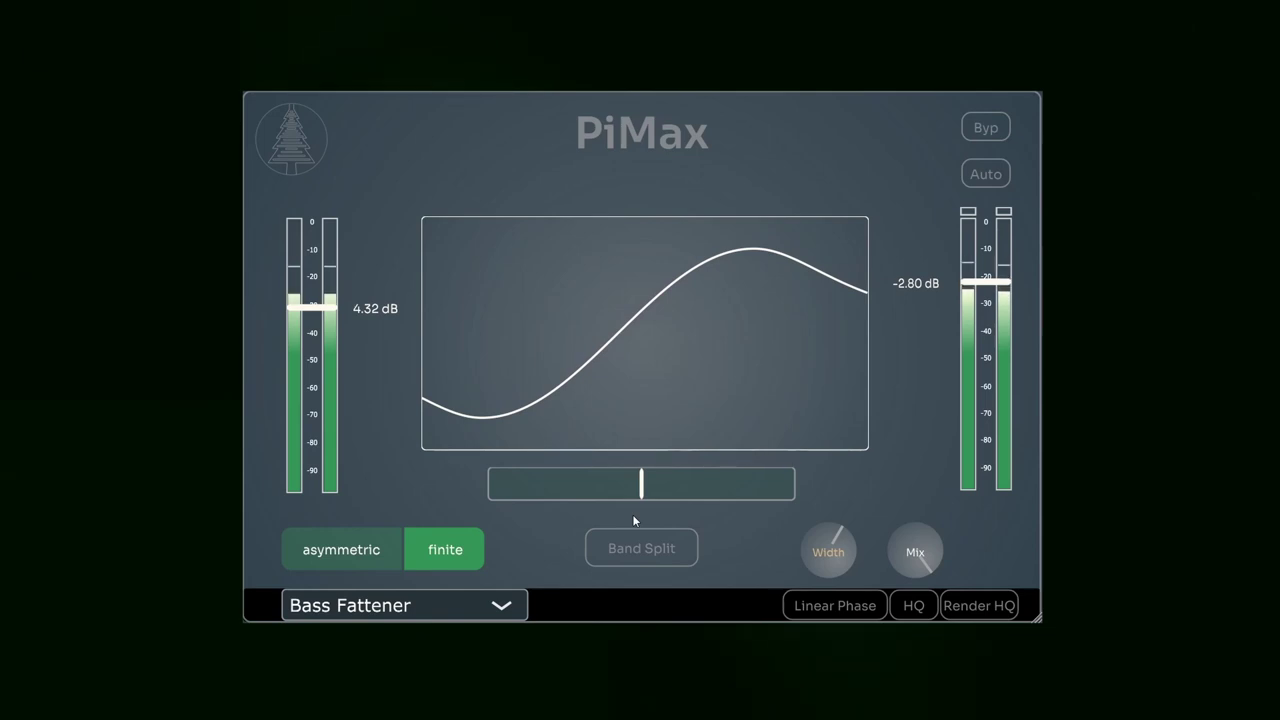
{"action": "mouse_move", "coordinate": [643, 505]}
{"action": "left_mouse_down"}
{"action": "mouse_move", "coordinate": [749, 493]}
{"action": "mouse_move", "coordinate": [672, 510]}
{"action": "mouse_move", "coordinate": [720, 512]}
{"action": "left_mouse_up"}
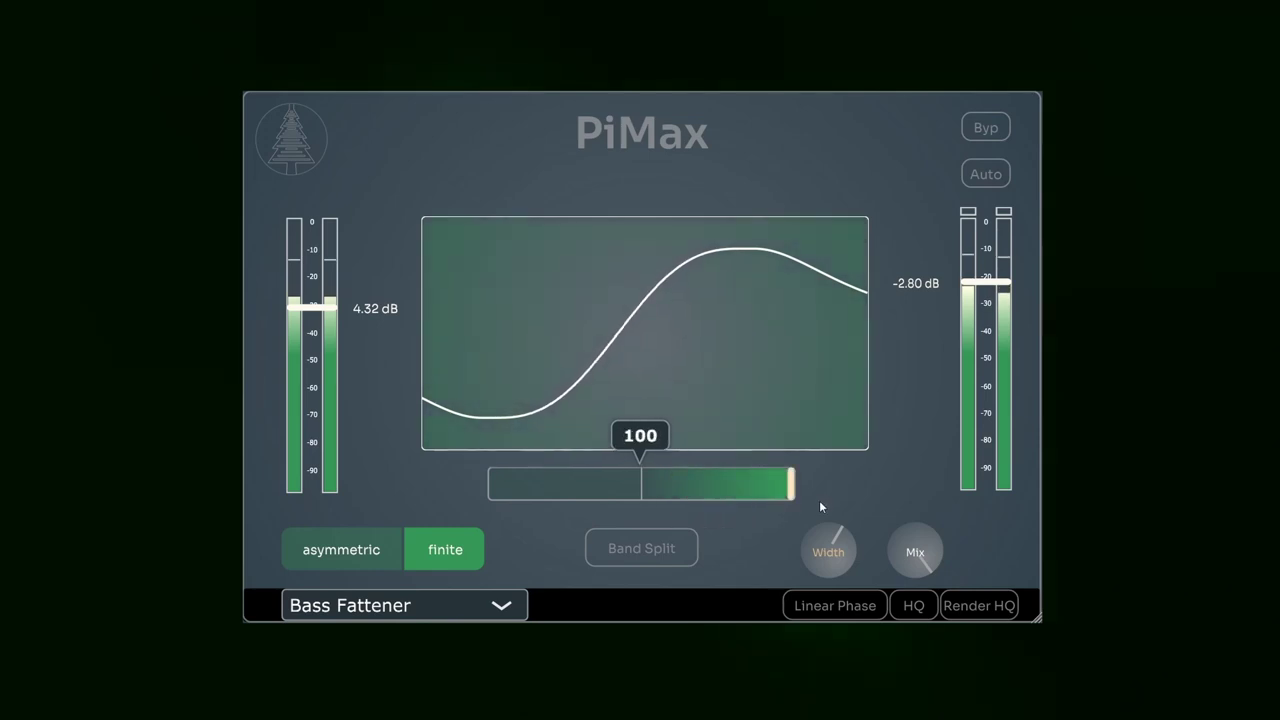
{"action": "left_click_drag", "start_coordinate": [817, 508], "coordinate": [762, 512]}
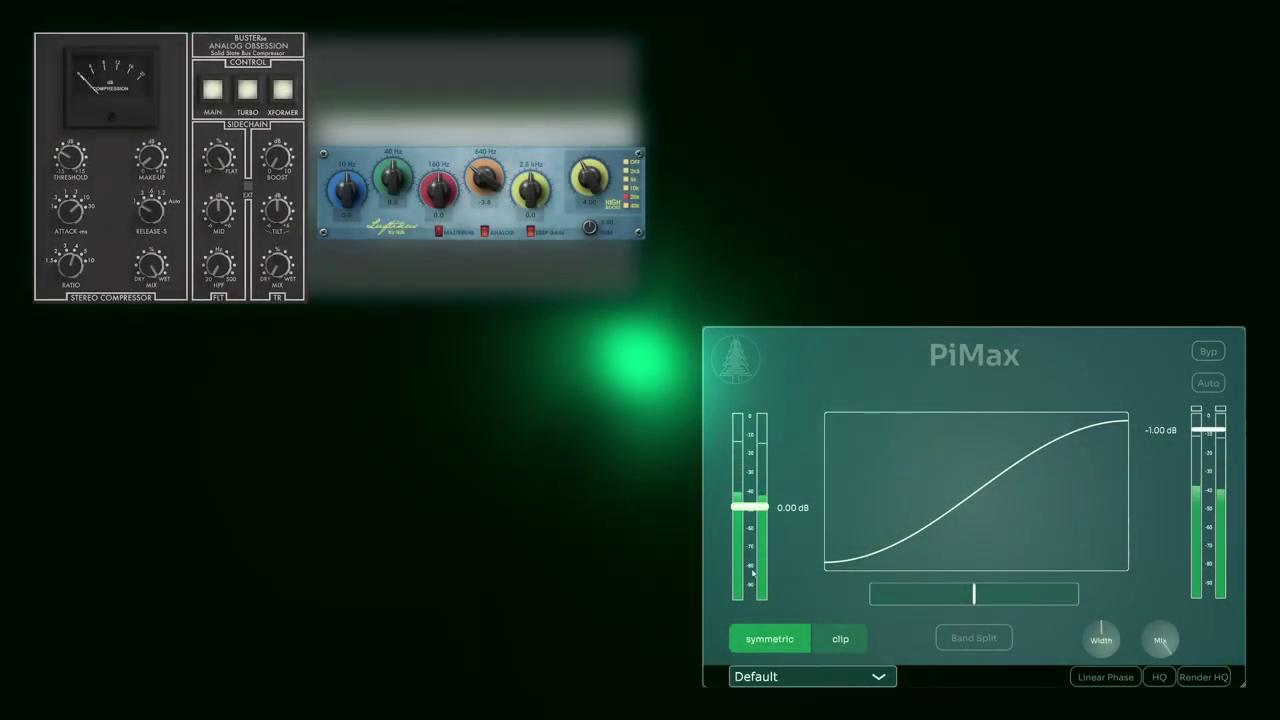
Raise the pad's input gain to 6.17 dB and settle the curve shape near 61
{"action": "left_click_drag", "start_coordinate": [750, 580], "coordinate": [761, 518]}
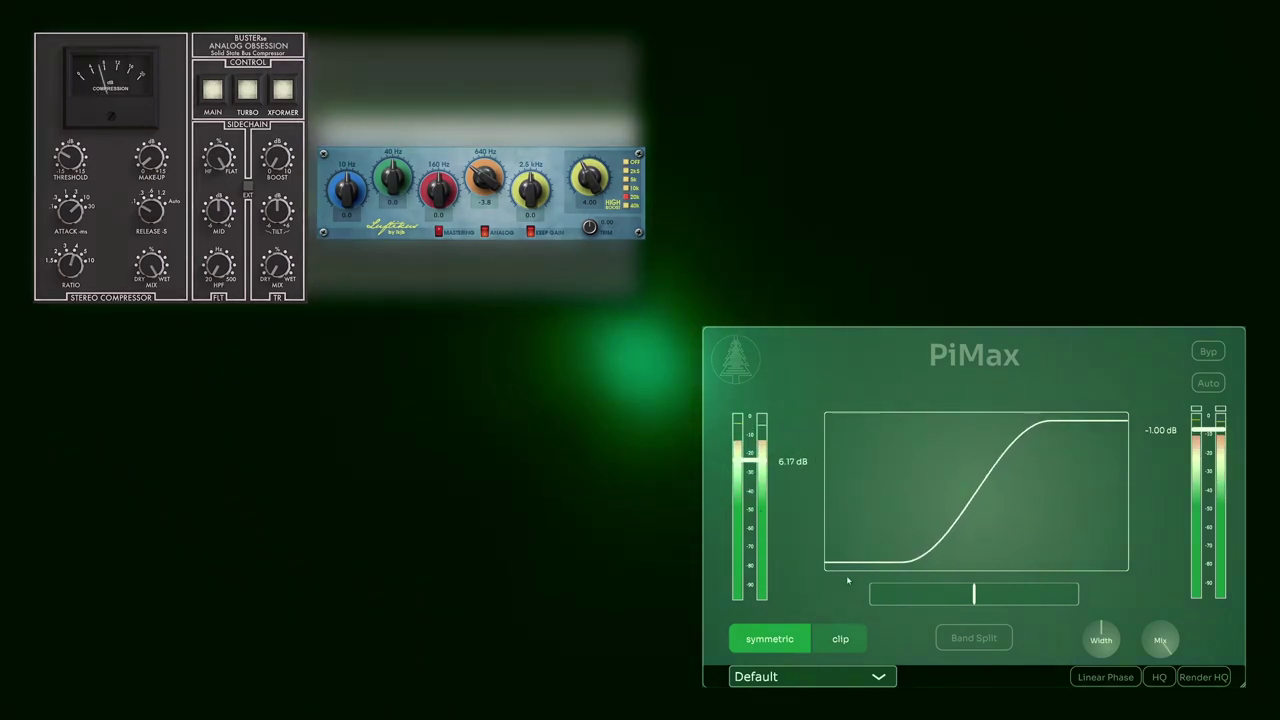
{"action": "left_click_drag", "start_coordinate": [946, 594], "coordinate": [1021, 596]}
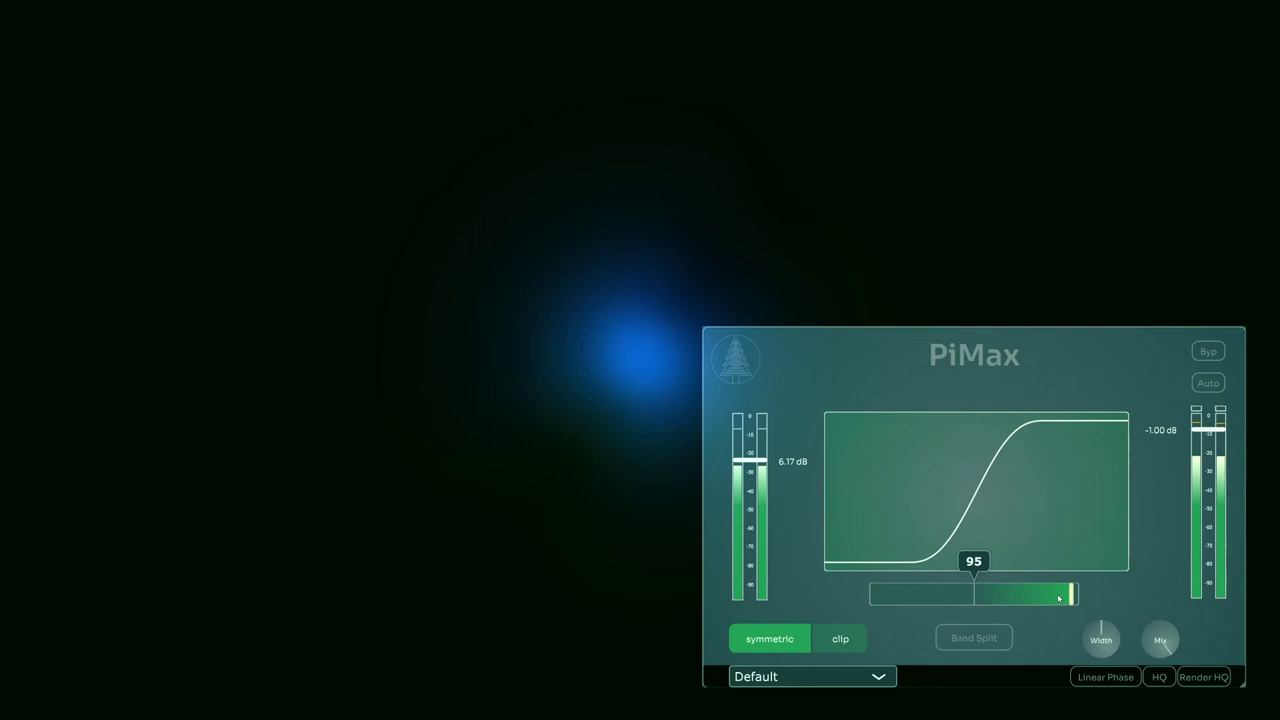
{"action": "left_click_drag", "start_coordinate": [1042, 598], "coordinate": [1019, 597]}
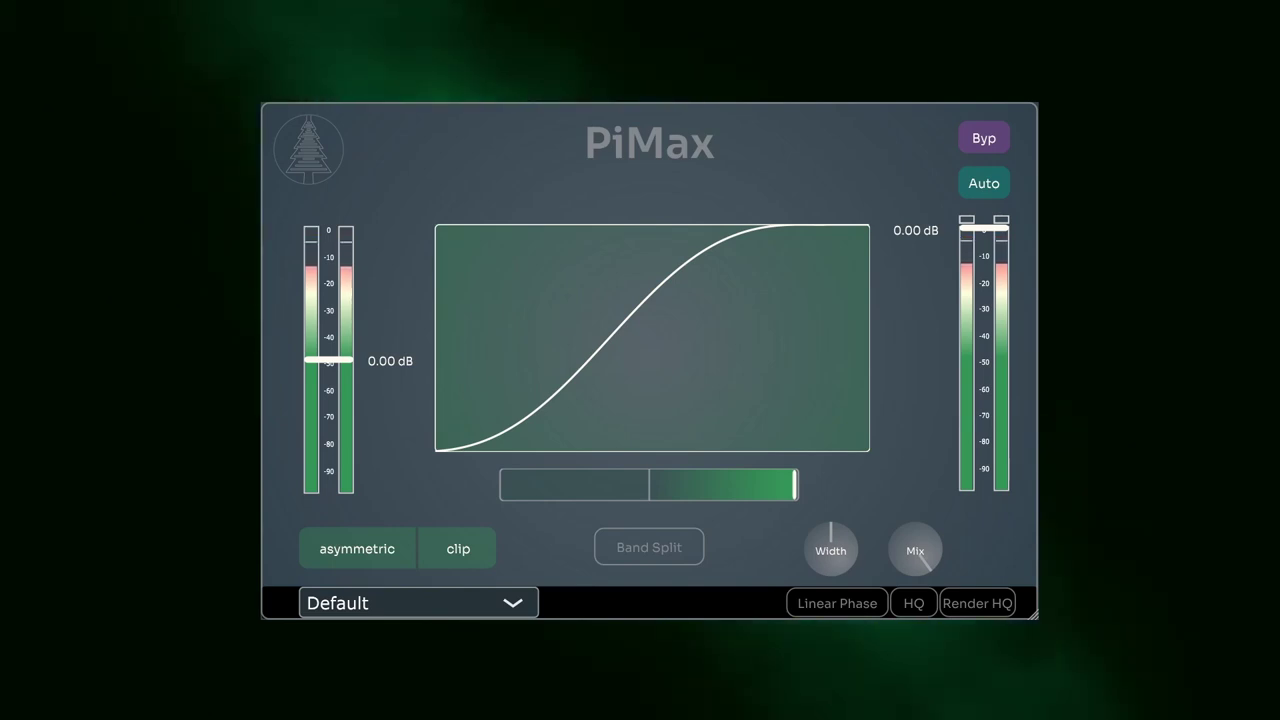
Turn bypass off and widen the stereo width to 171%
{"action": "left_click", "coordinate": [975, 140]}
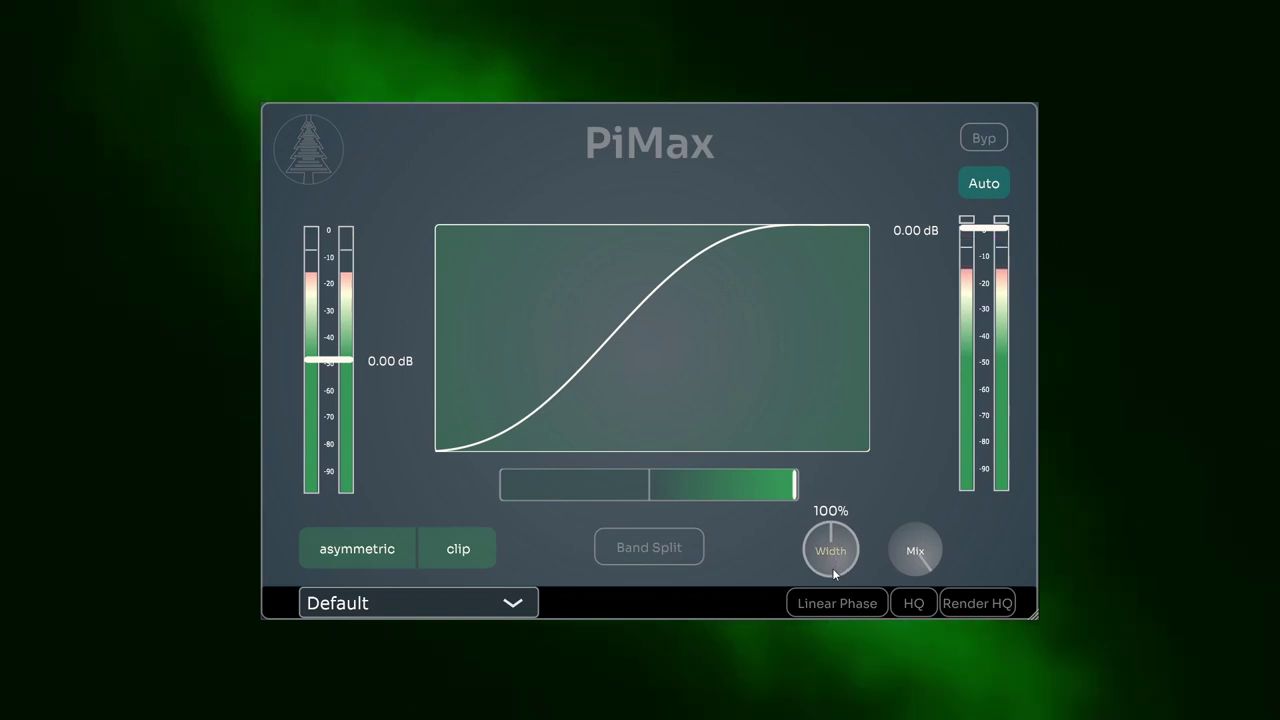
{"action": "mouse_move", "coordinate": [826, 551]}
{"action": "left_mouse_down"}
{"action": "mouse_move", "coordinate": [848, 414]}
{"action": "mouse_move", "coordinate": [871, 514]}
{"action": "mouse_move", "coordinate": [871, 500]}
{"action": "left_mouse_up"}
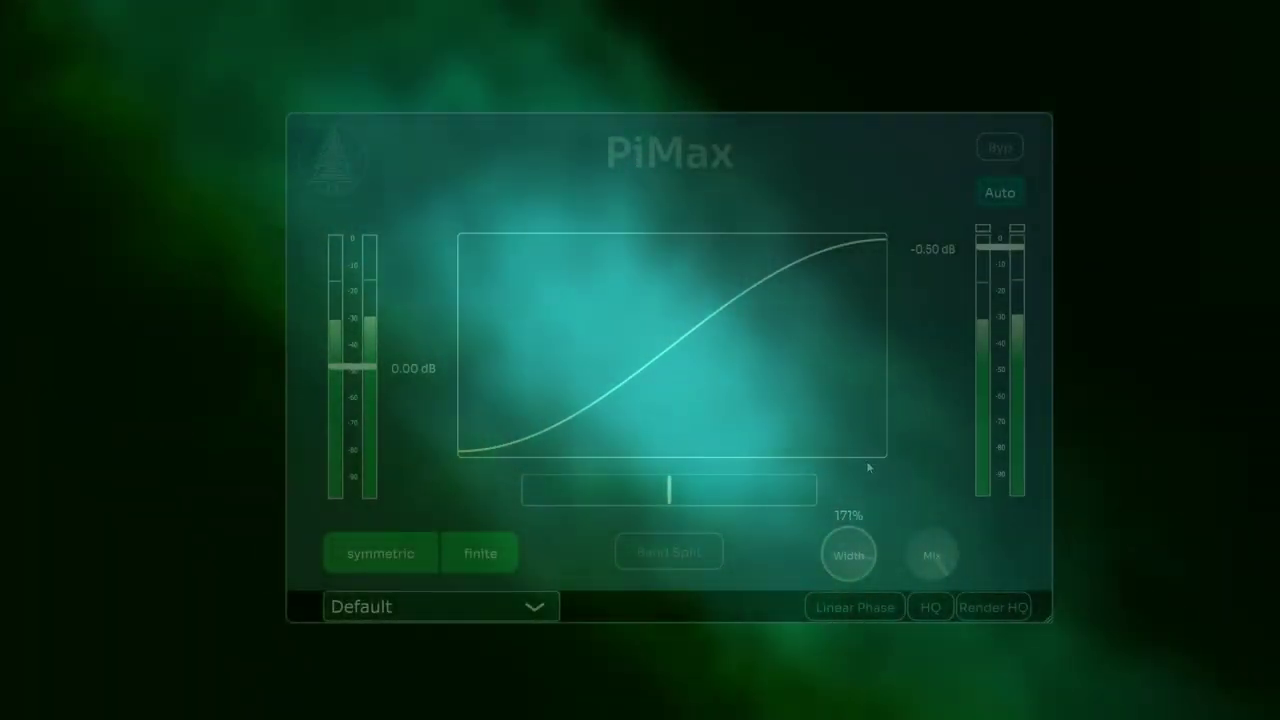
Set input to 4.04 dB, enable Band Split and Linear Phase, and lower Mix to 74%
{"action": "left_click_drag", "start_coordinate": [348, 468], "coordinate": [351, 424]}
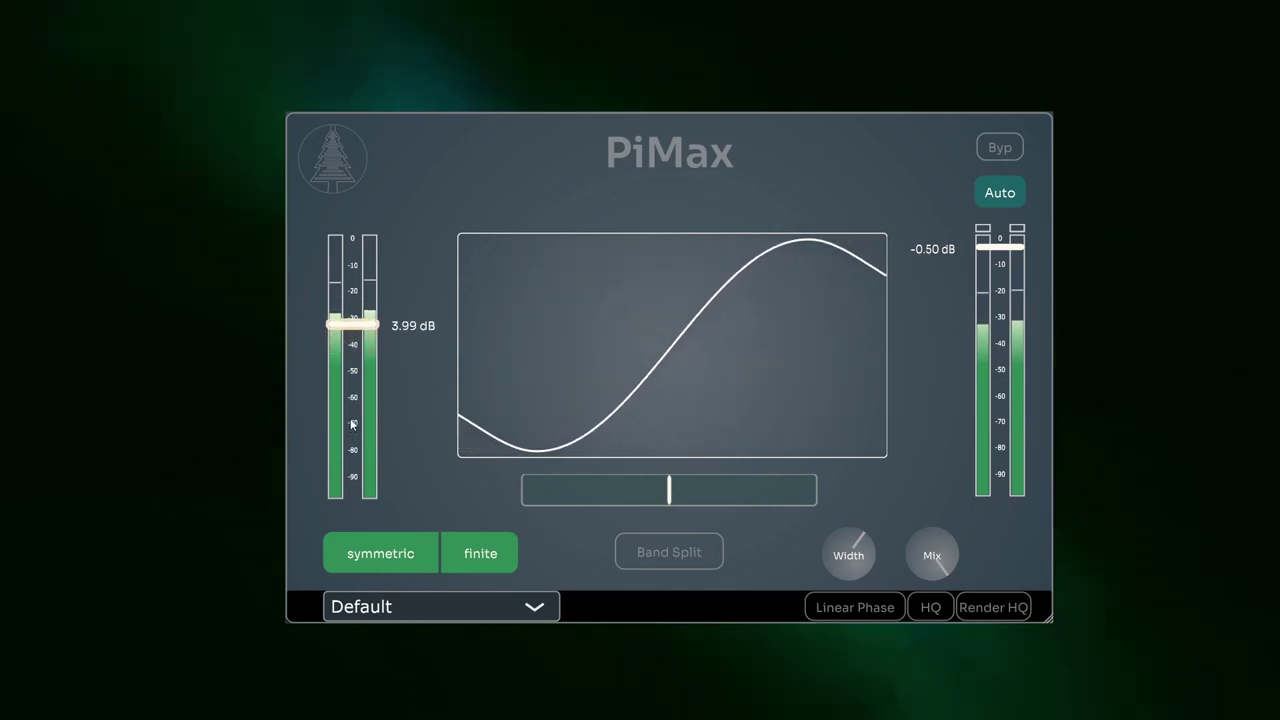
{"action": "left_click", "coordinate": [650, 556]}
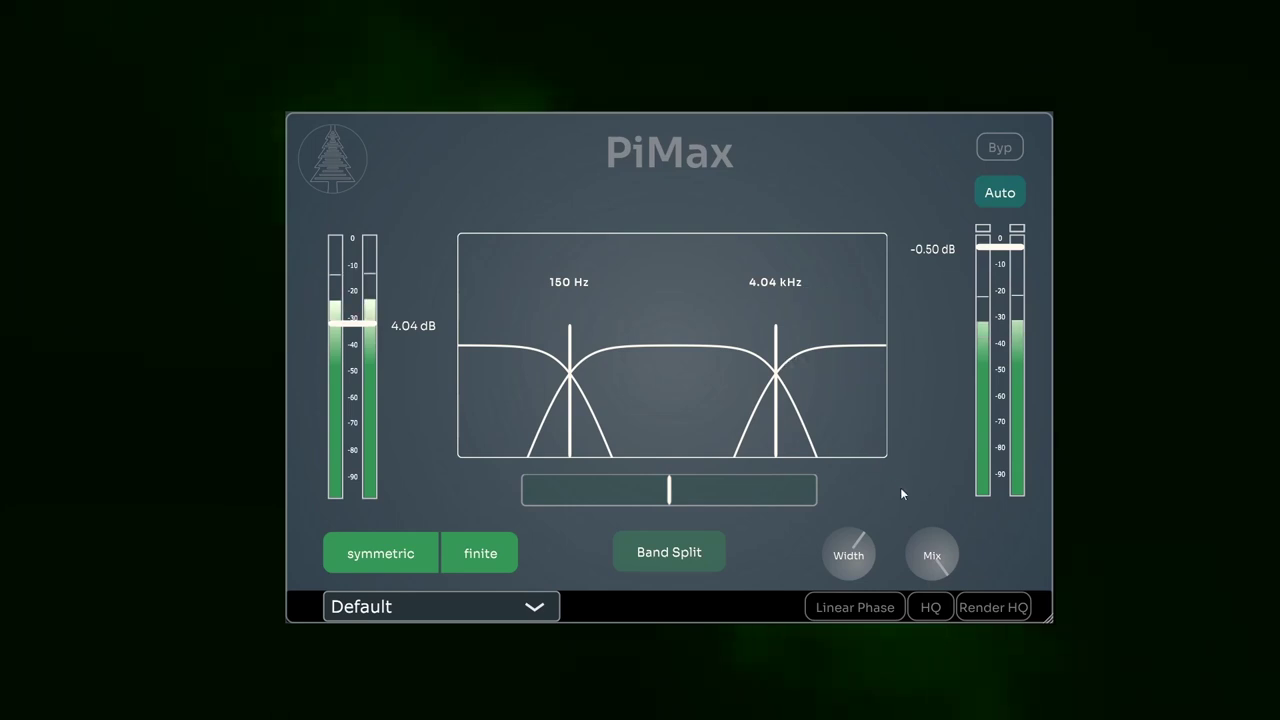
{"action": "left_click", "coordinate": [875, 606]}
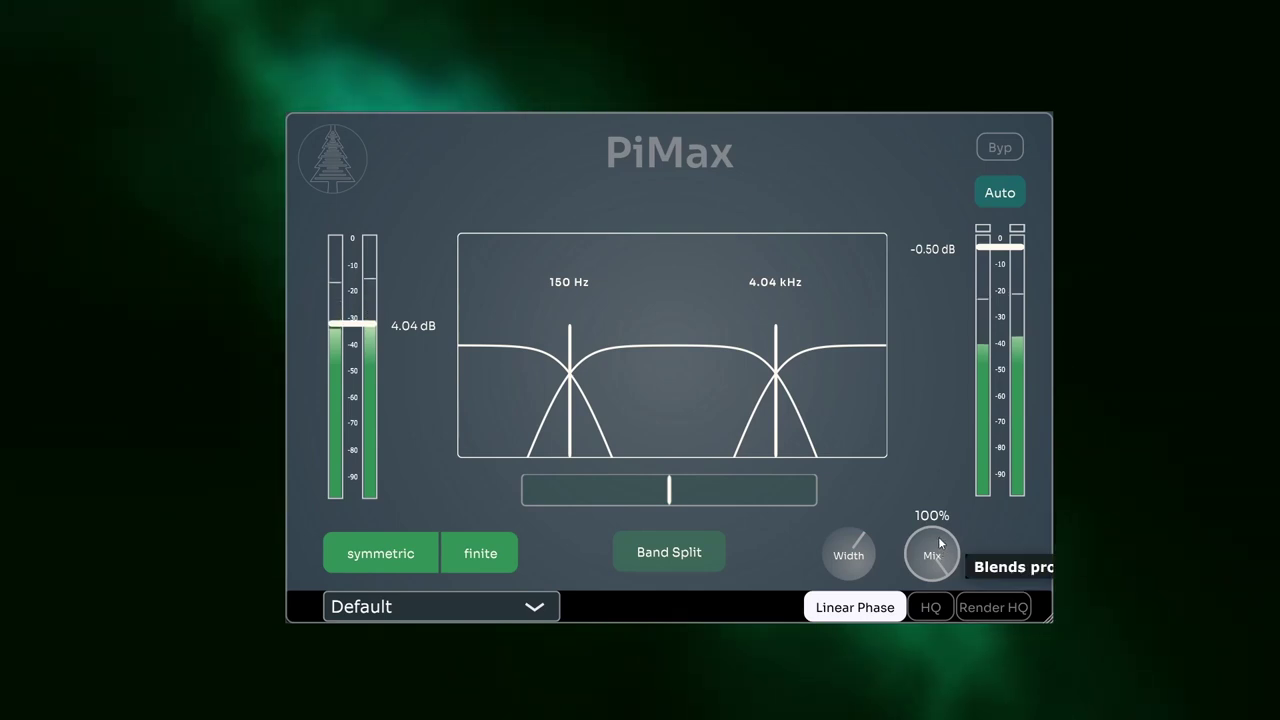
{"action": "mouse_move", "coordinate": [944, 544]}
{"action": "left_mouse_down"}
{"action": "mouse_move", "coordinate": [935, 640]}
{"action": "mouse_move", "coordinate": [935, 548]}
{"action": "left_mouse_up"}
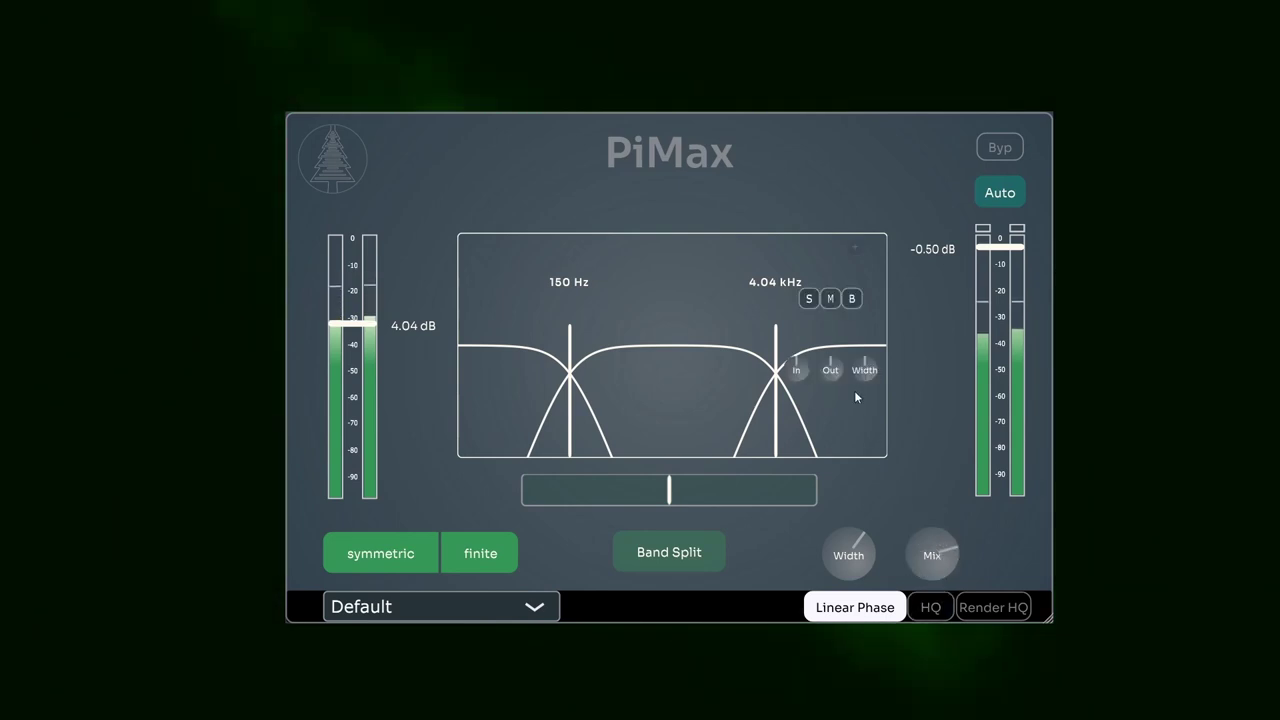
Set high-band drive and width, raise low-band drive, and set middle-band width around 124
{"action": "mouse_move", "coordinate": [793, 368]}
{"action": "left_mouse_down"}
{"action": "mouse_move", "coordinate": [799, 310]}
{"action": "mouse_move", "coordinate": [806, 343]}
{"action": "mouse_move", "coordinate": [834, 355]}
{"action": "mouse_move", "coordinate": [838, 302]}
{"action": "mouse_move", "coordinate": [840, 348]}
{"action": "mouse_move", "coordinate": [867, 374]}
{"action": "mouse_move", "coordinate": [872, 314]}
{"action": "left_mouse_up"}
{"action": "left_click_drag", "start_coordinate": [879, 228], "coordinate": [873, 398]}
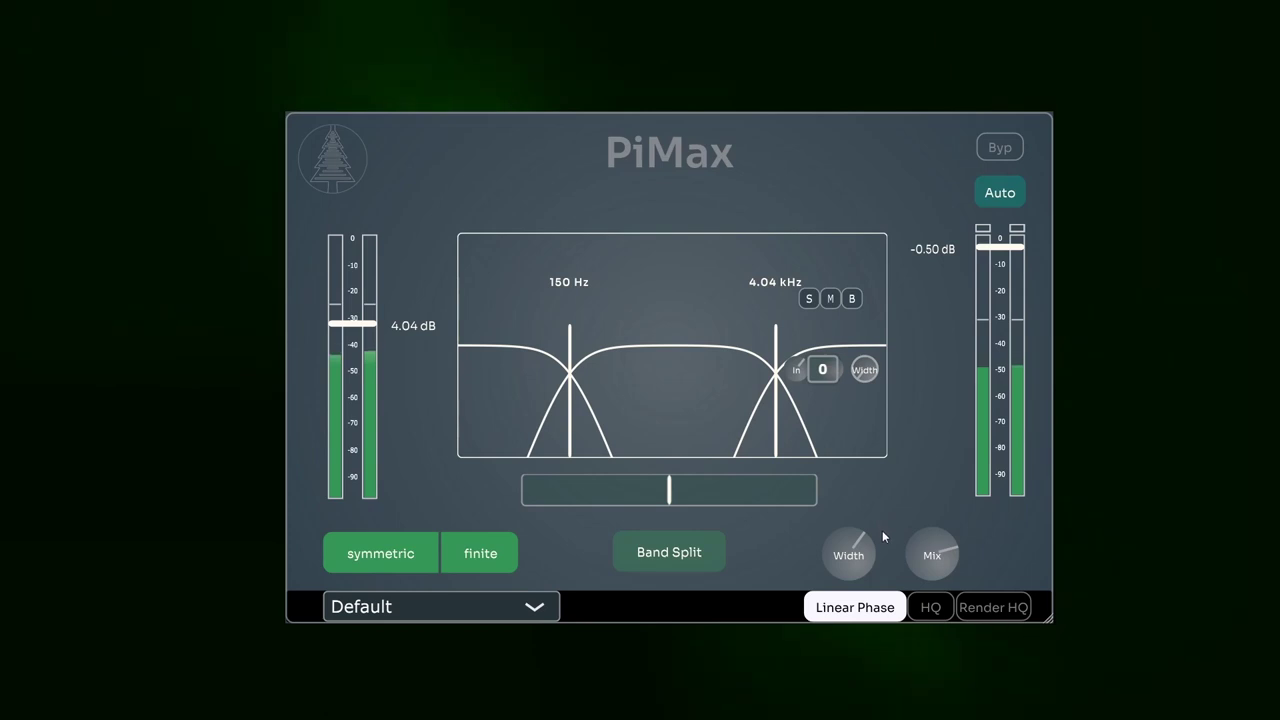
{"action": "left_click_drag", "start_coordinate": [882, 530], "coordinate": [883, 329]}
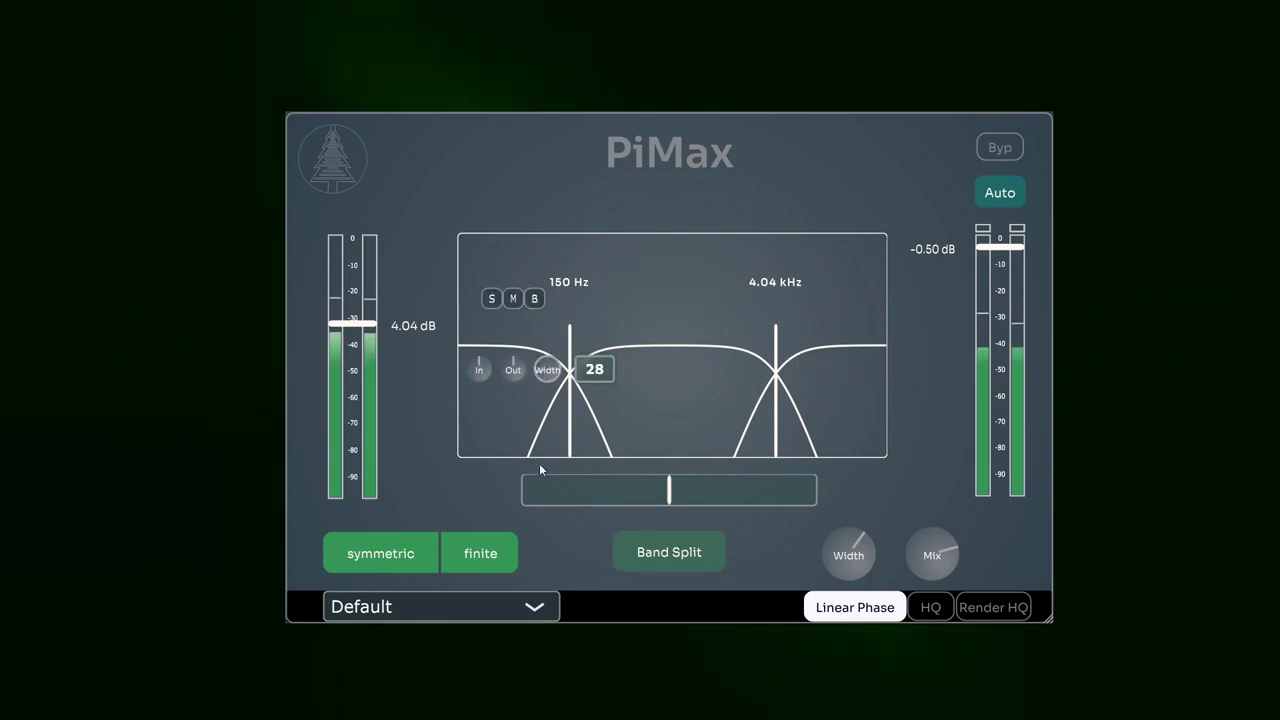
{"action": "mouse_move", "coordinate": [480, 372]}
{"action": "left_mouse_down"}
{"action": "mouse_move", "coordinate": [526, 269]}
{"action": "mouse_move", "coordinate": [531, 310]}
{"action": "left_mouse_up"}
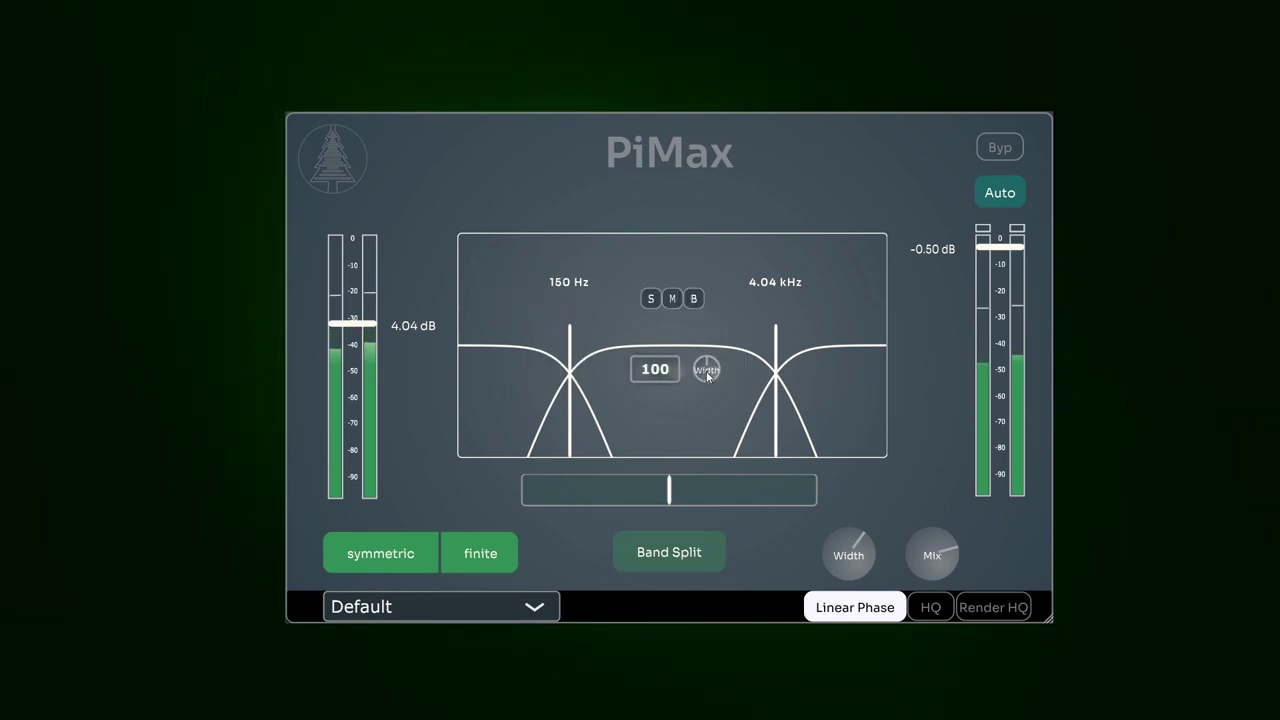
{"action": "left_click_drag", "start_coordinate": [707, 376], "coordinate": [721, 346]}
{"action": "left_click_drag", "start_coordinate": [732, 290], "coordinate": [741, 345]}
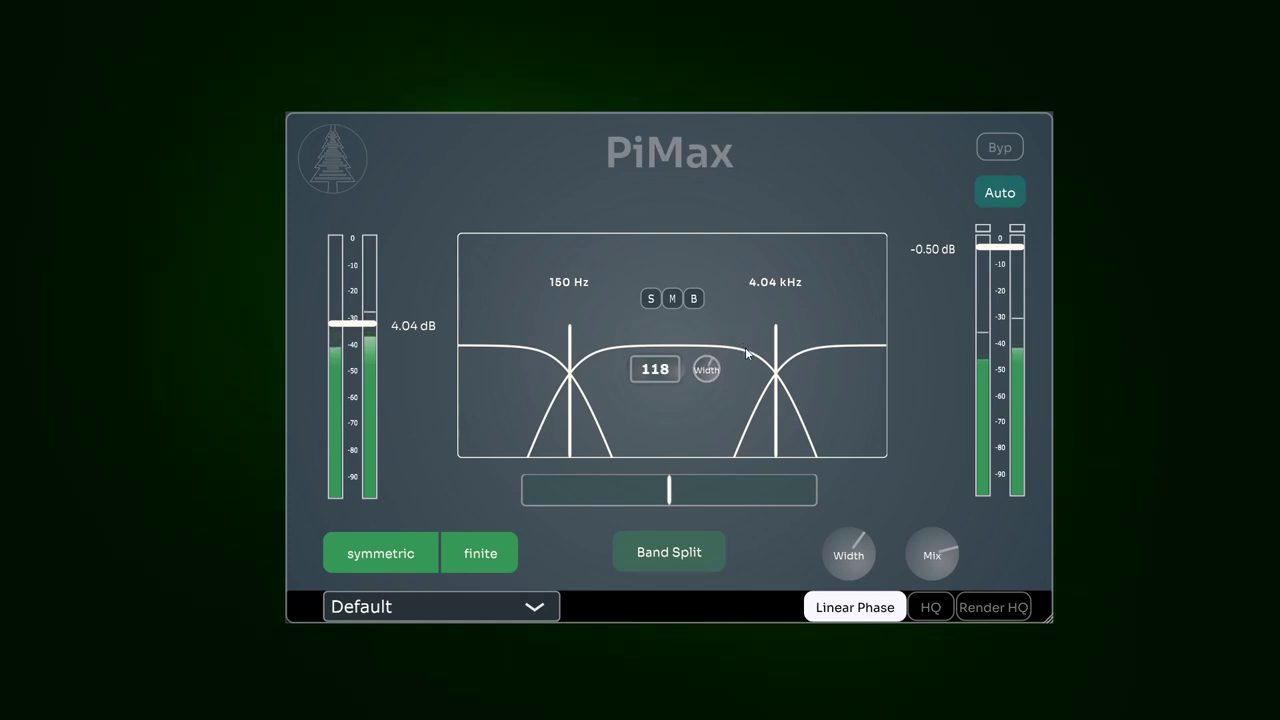